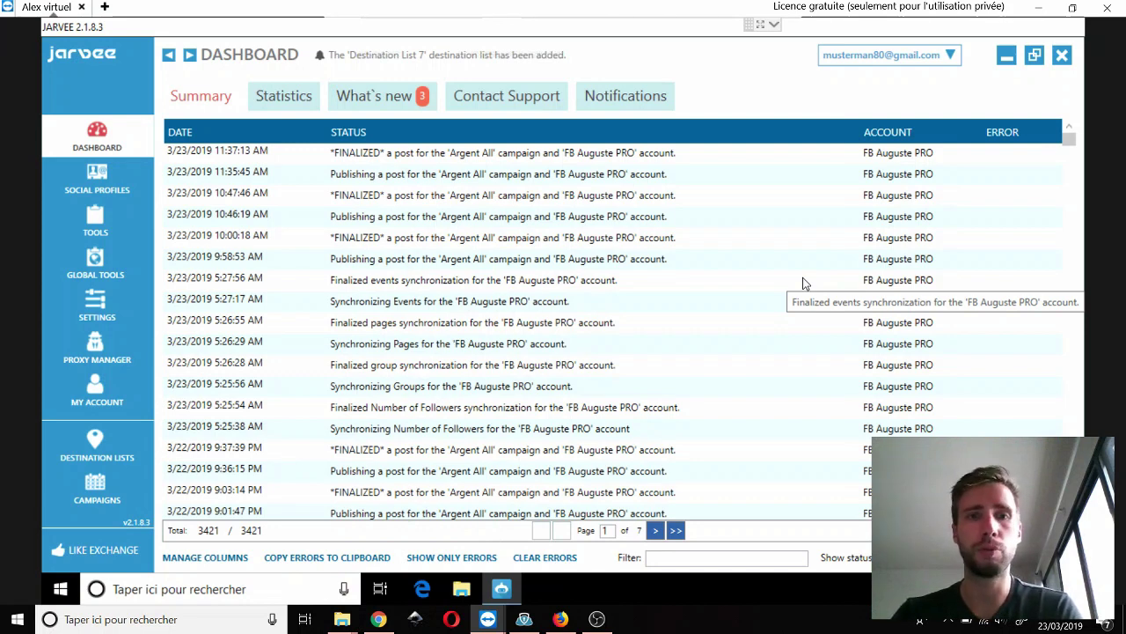
# - Look through the dashboard's activity log and view the list of connected social profiles
pyautogui.scroll(-3, 753, 297)
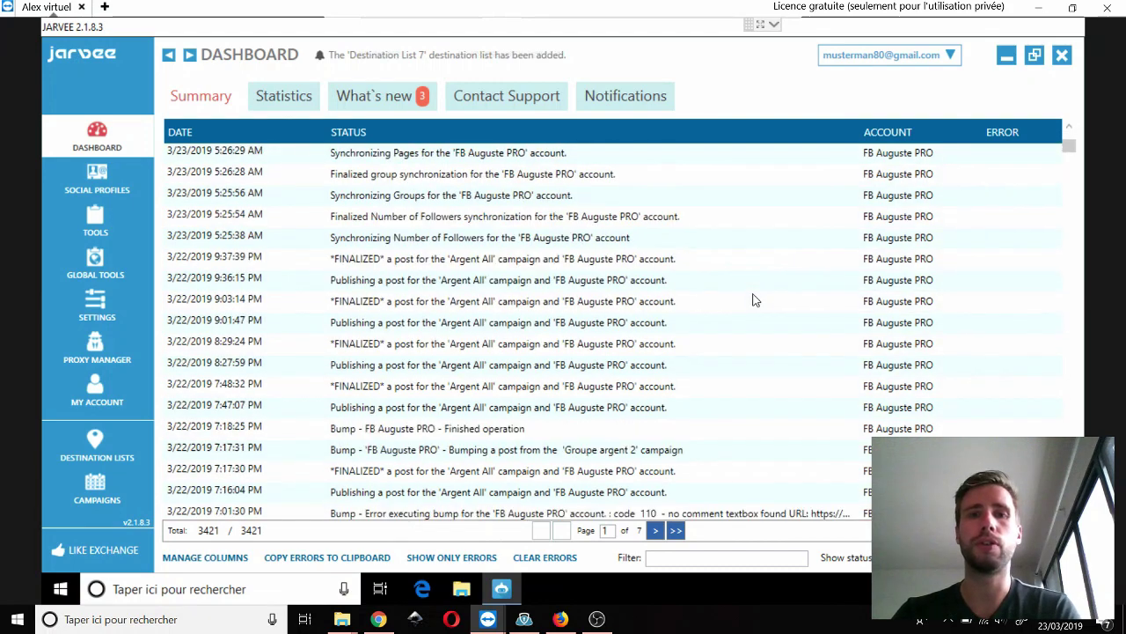
pyautogui.scroll(3, 753, 297)
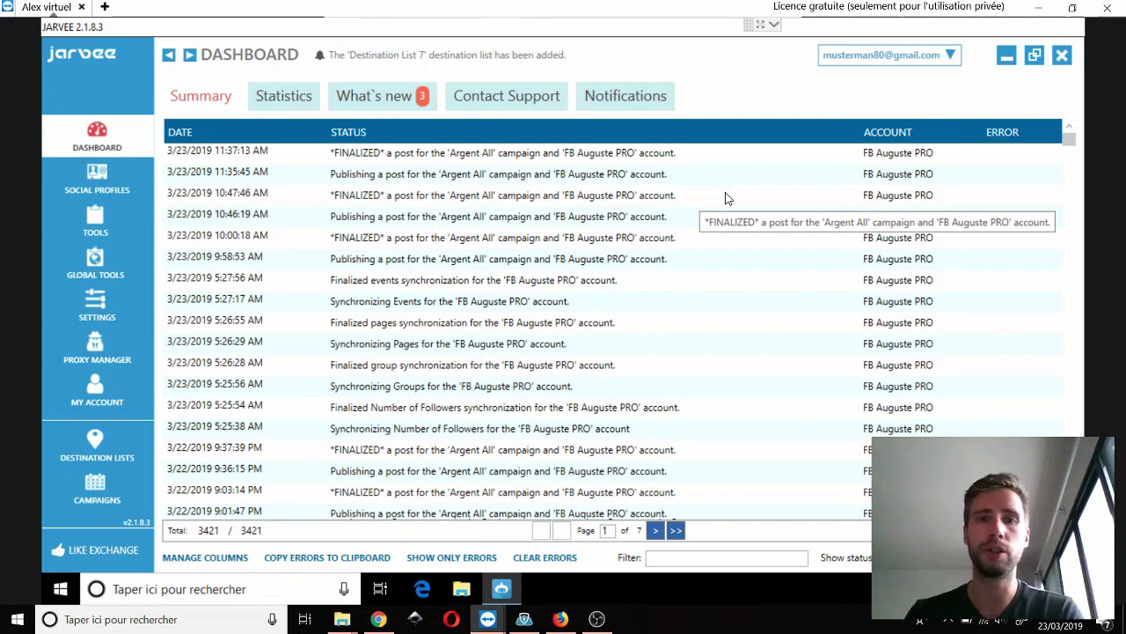
pyautogui.scroll(-2, 725, 197)
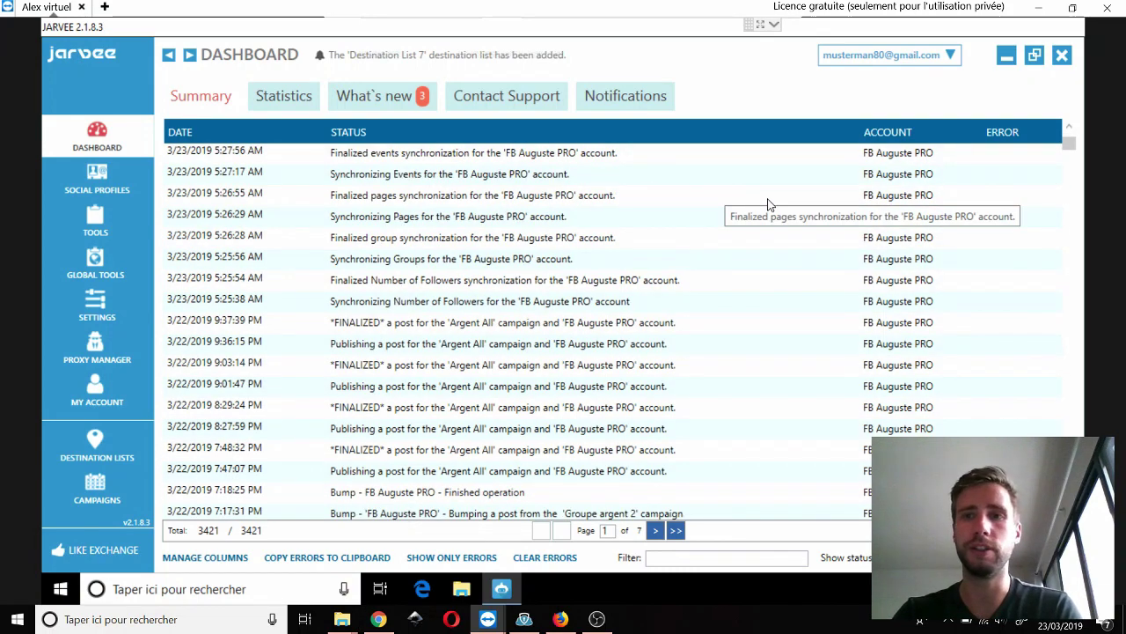
pyautogui.scroll(2, 766, 206)
pyautogui.click(123, 186)
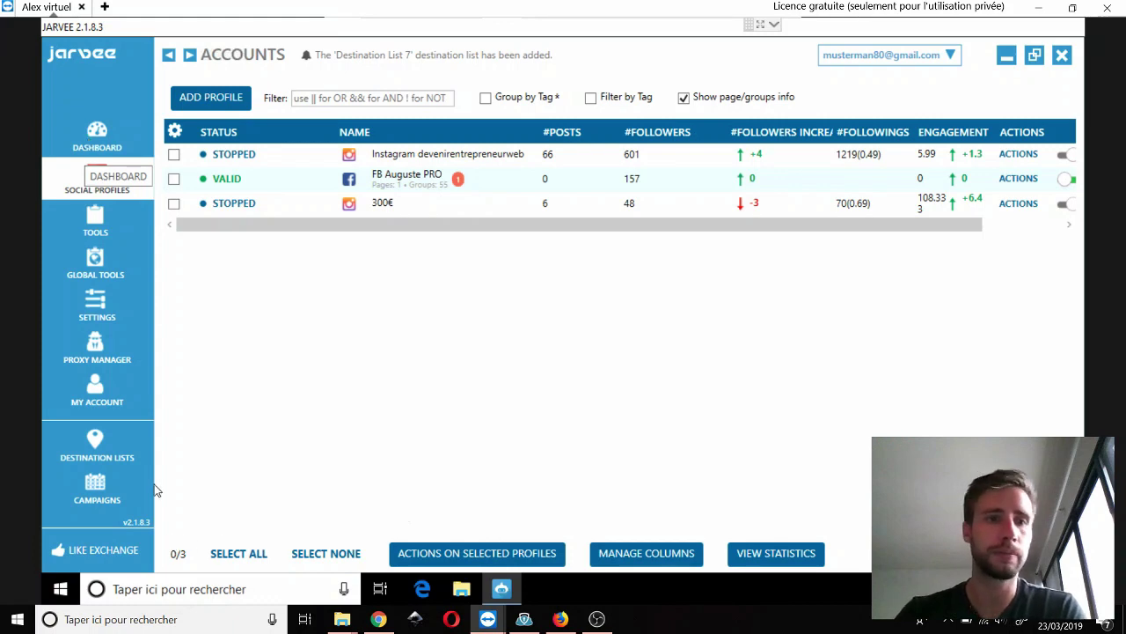
# - Add a new destination list and browse the groups available for the Facebook account without selecting any
pyautogui.click(112, 447)
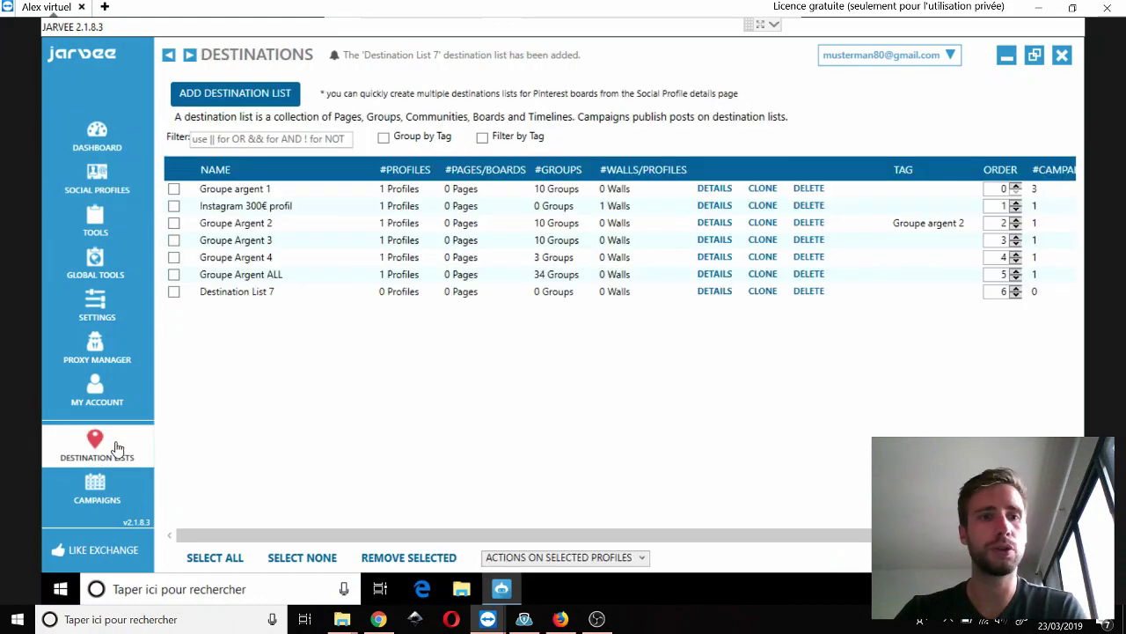
pyautogui.click(280, 101)
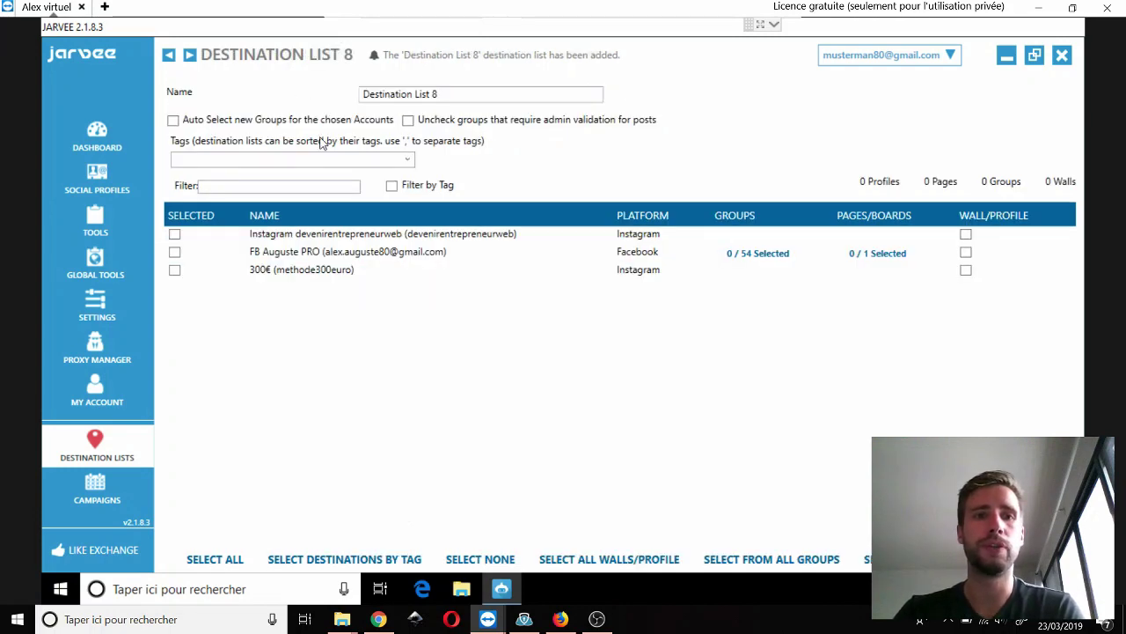
pyautogui.click(749, 255)
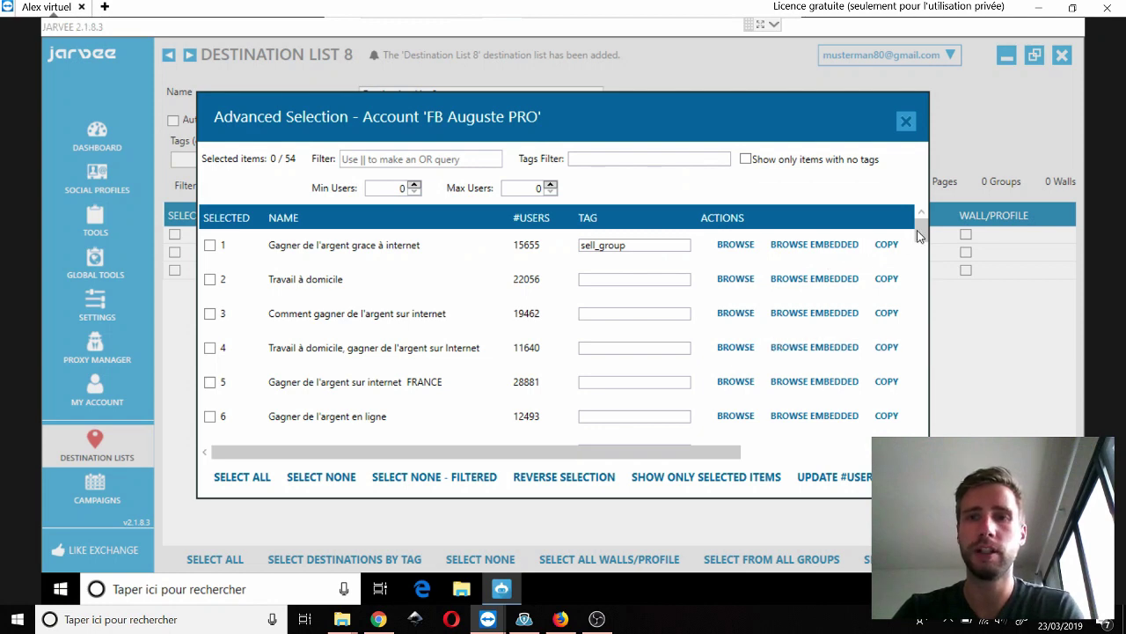
pyautogui.moveTo(921, 233); pyautogui.dragTo(922, 258)
pyautogui.scroll(-1, 491, 305)
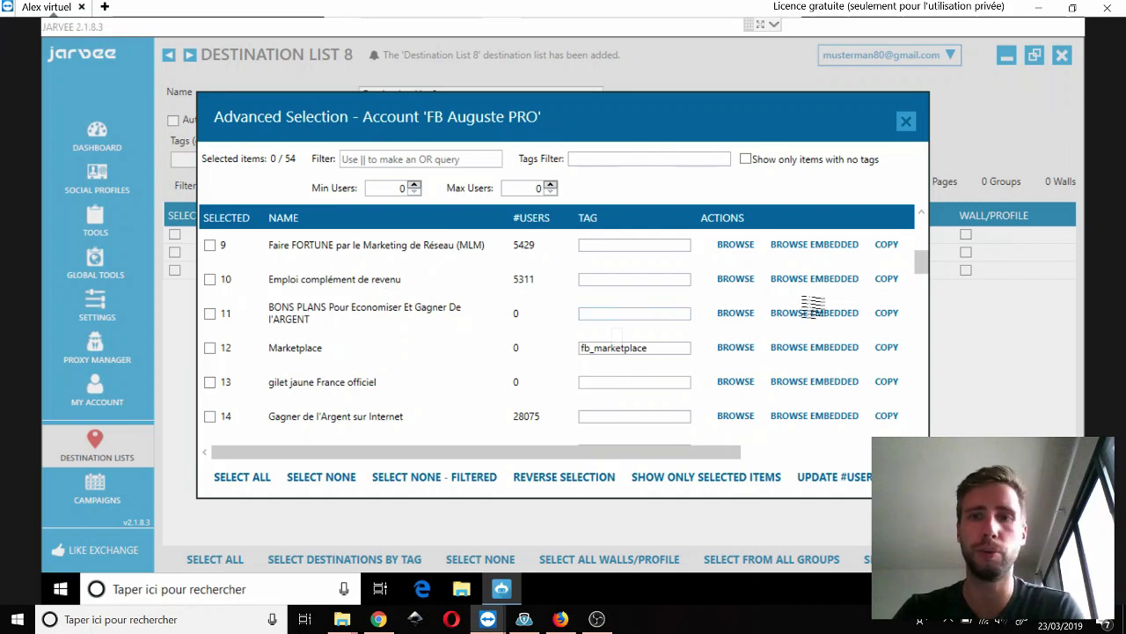
pyautogui.click(951, 264)
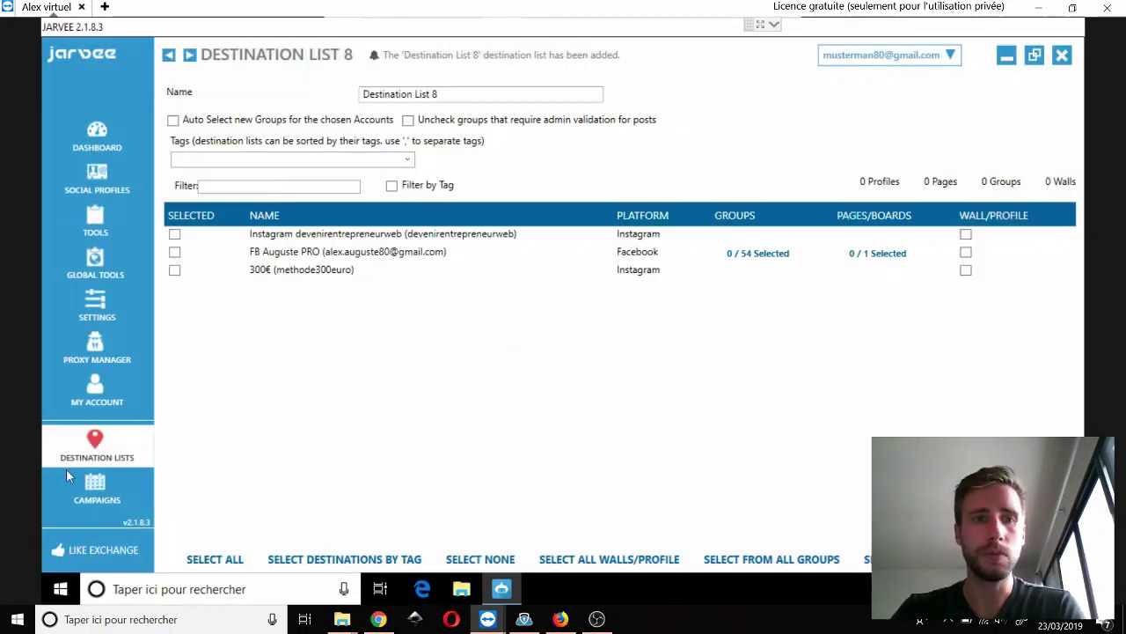
# - Create a new scheduled campaign and check its wait time between publishing the same post on different destinations
pyautogui.click(110, 495)
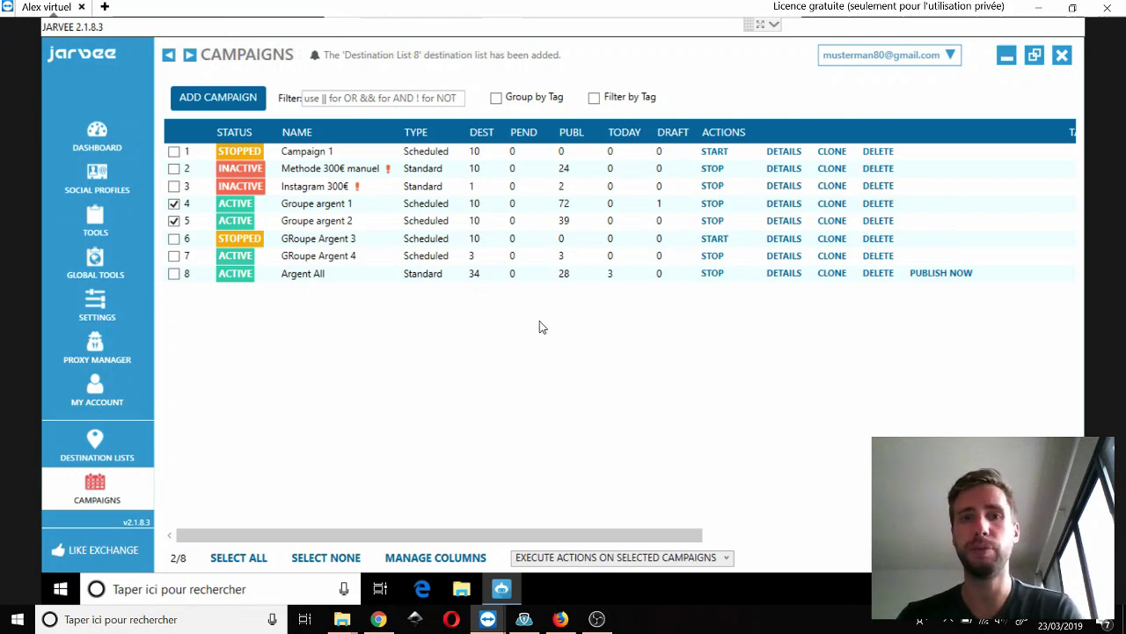
pyautogui.click(231, 102)
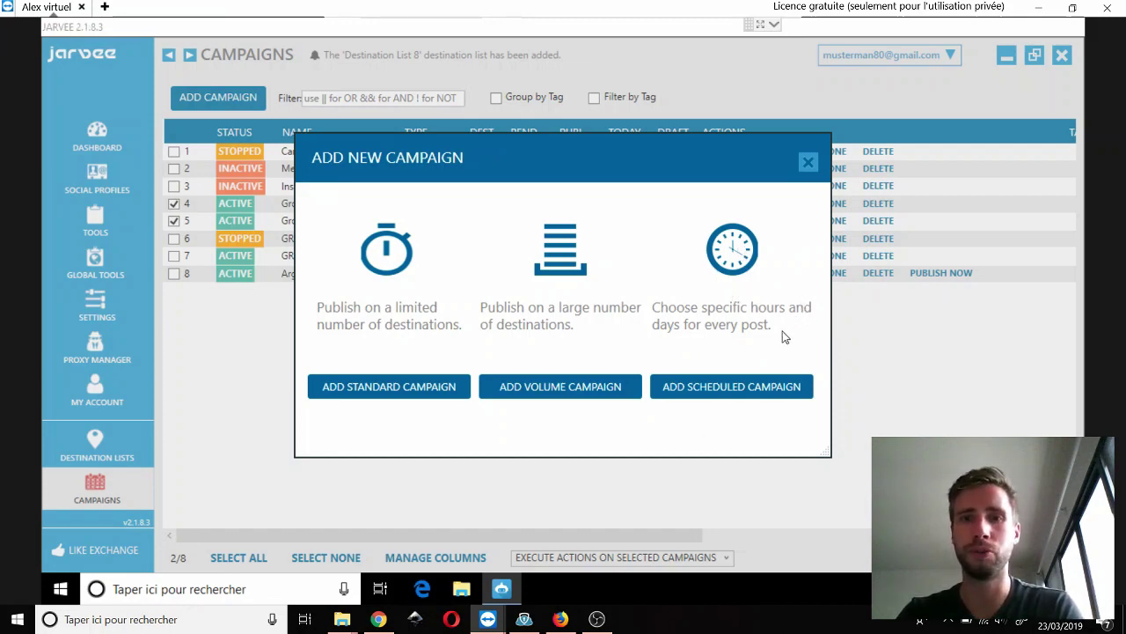
pyautogui.click(746, 398)
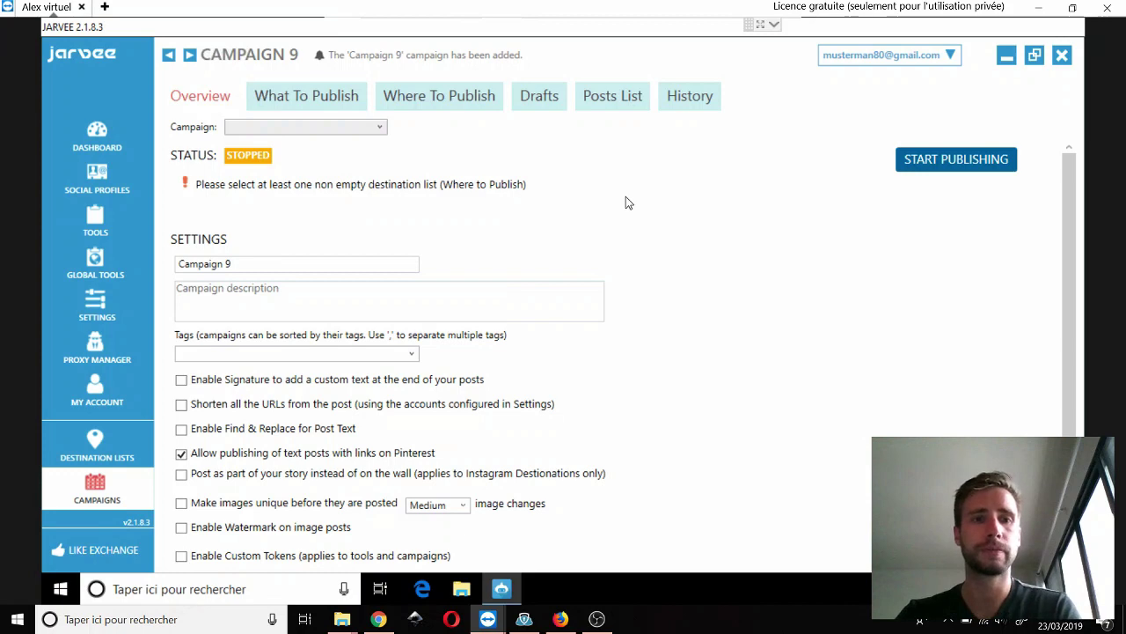
pyautogui.scroll(-3, 626, 209)
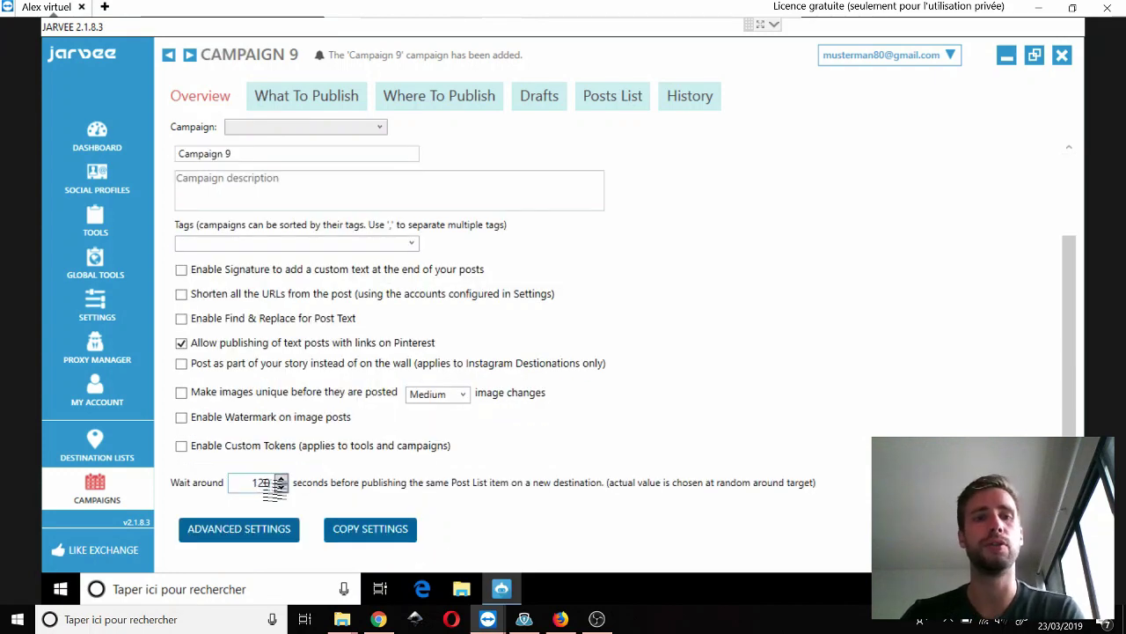
pyautogui.moveTo(251, 483); pyautogui.dragTo(273, 485)
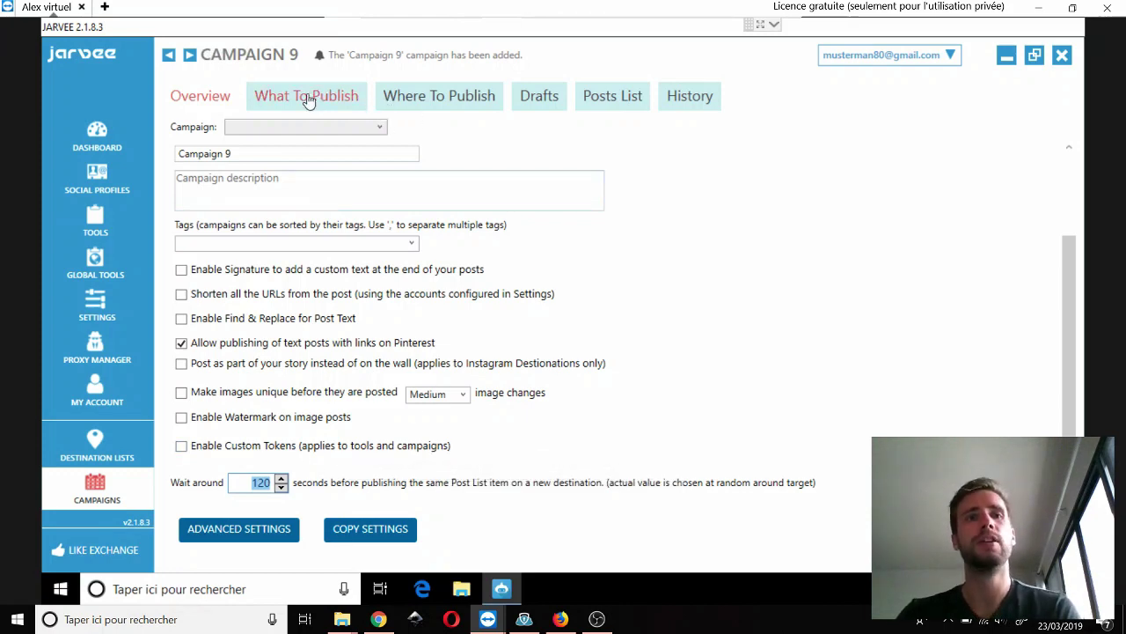
# - View the new campaign's options for sharing Facebook page posts and for adding a single post to the queue
pyautogui.click(350, 99)
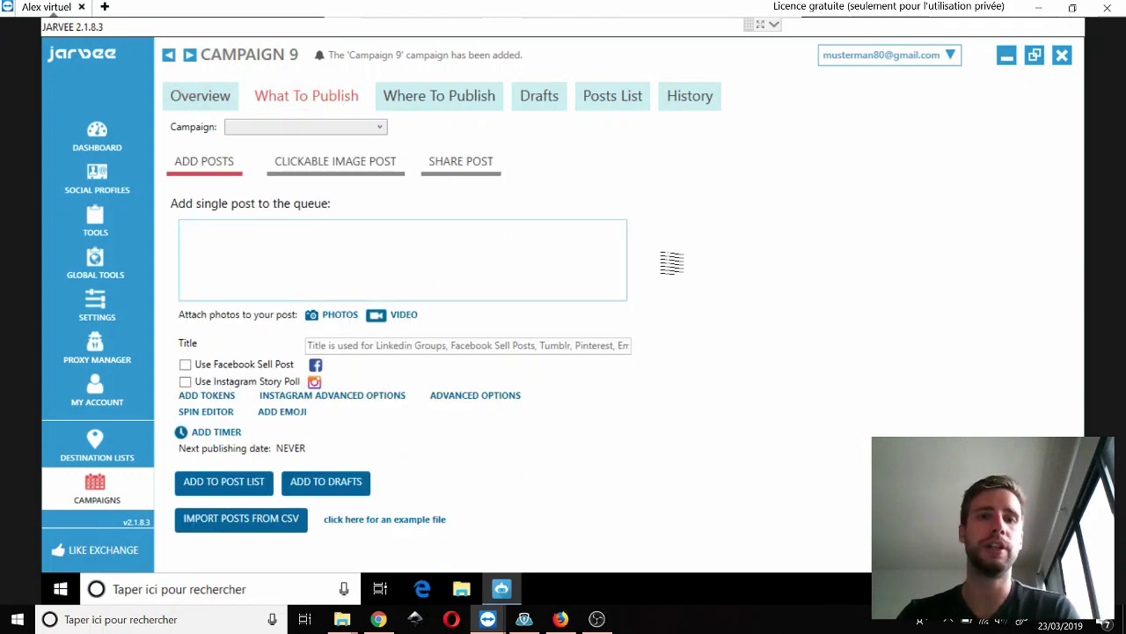
pyautogui.click(472, 168)
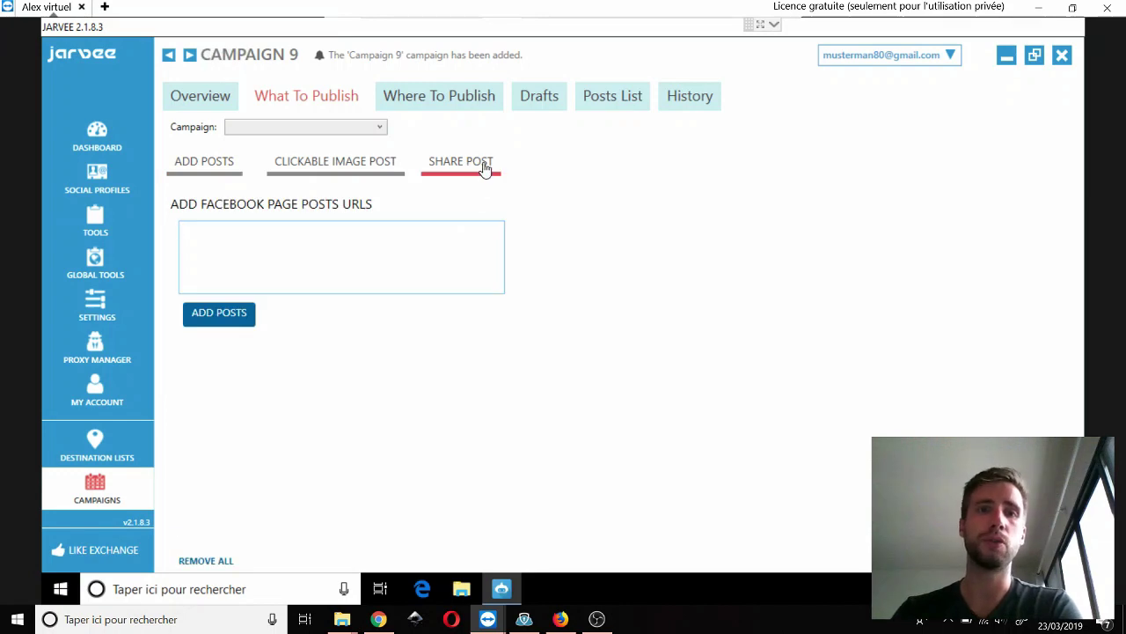
pyautogui.click(359, 257)
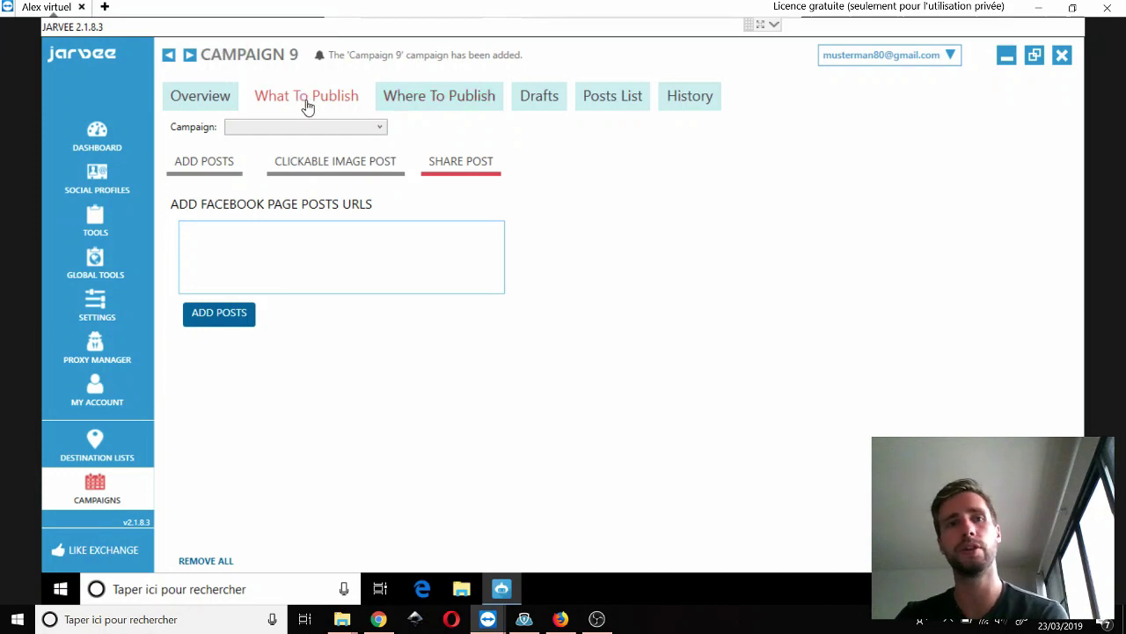
pyautogui.click(196, 164)
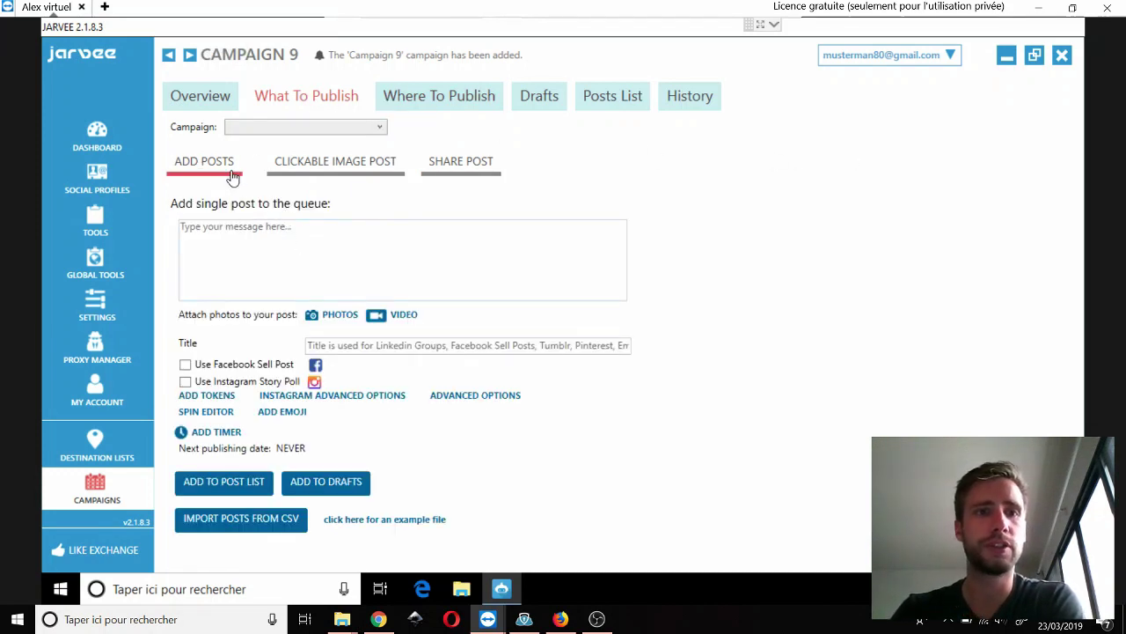
pyautogui.click(268, 255)
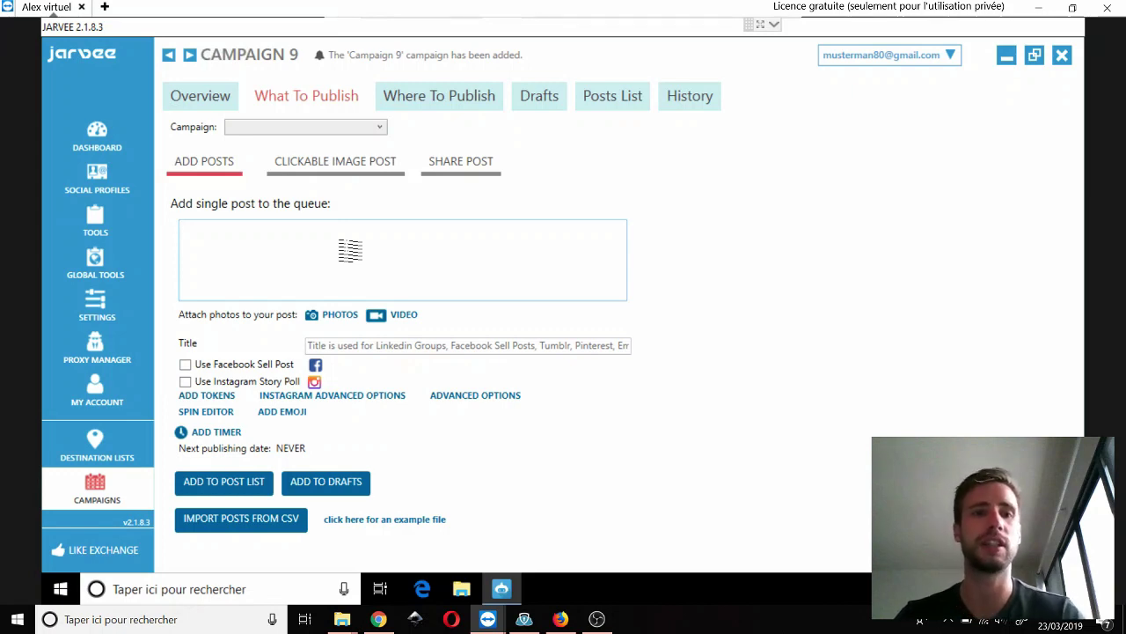
# - Add two posting timers to the single post, trying the daily repeat option on the first and leaving both without repetition
pyautogui.click(222, 440)
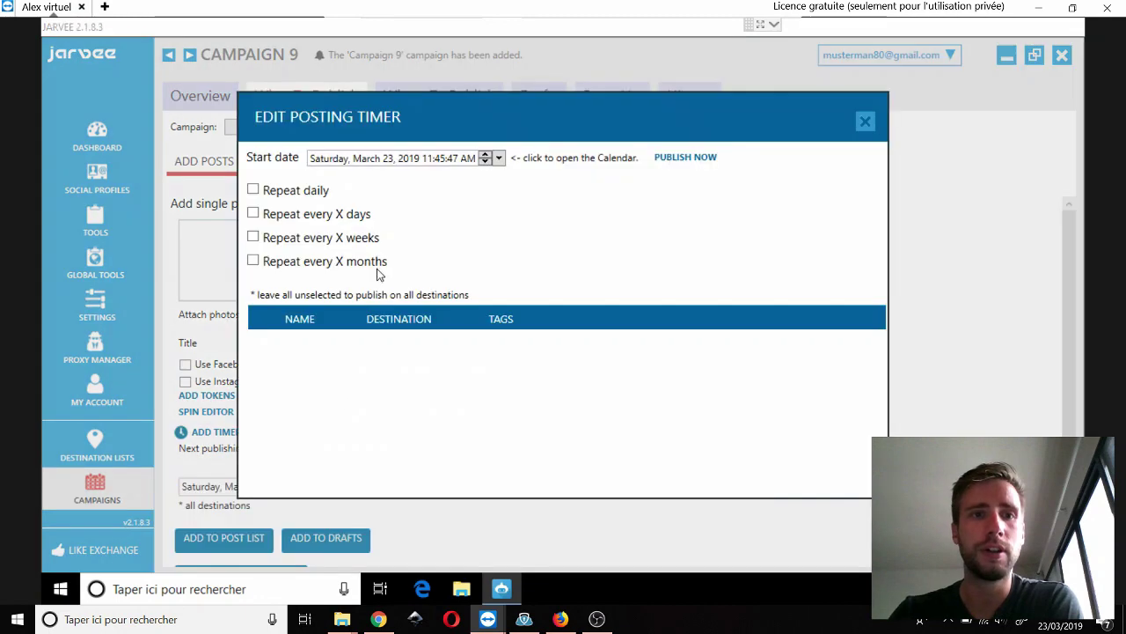
pyautogui.click(253, 191)
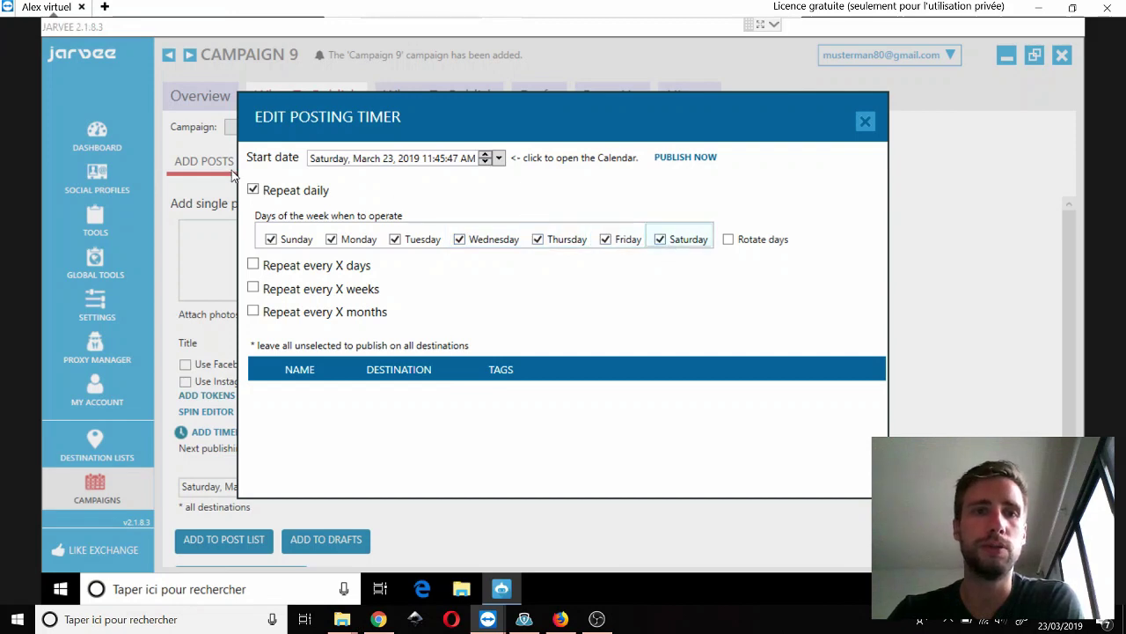
pyautogui.click(253, 191)
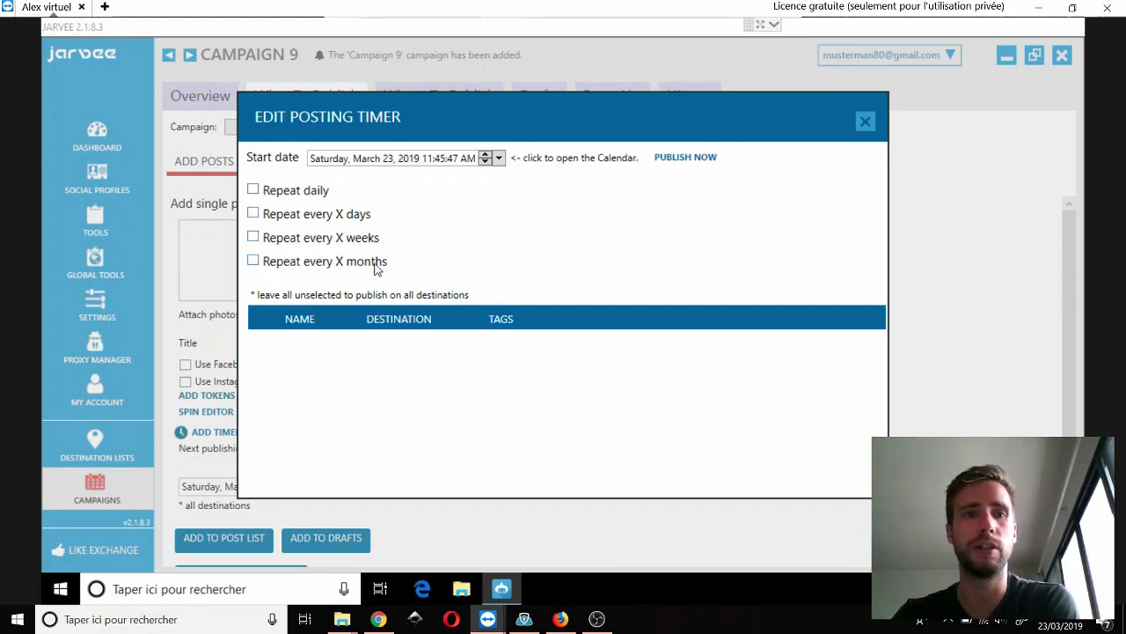
pyautogui.click(867, 125)
pyautogui.click(220, 433)
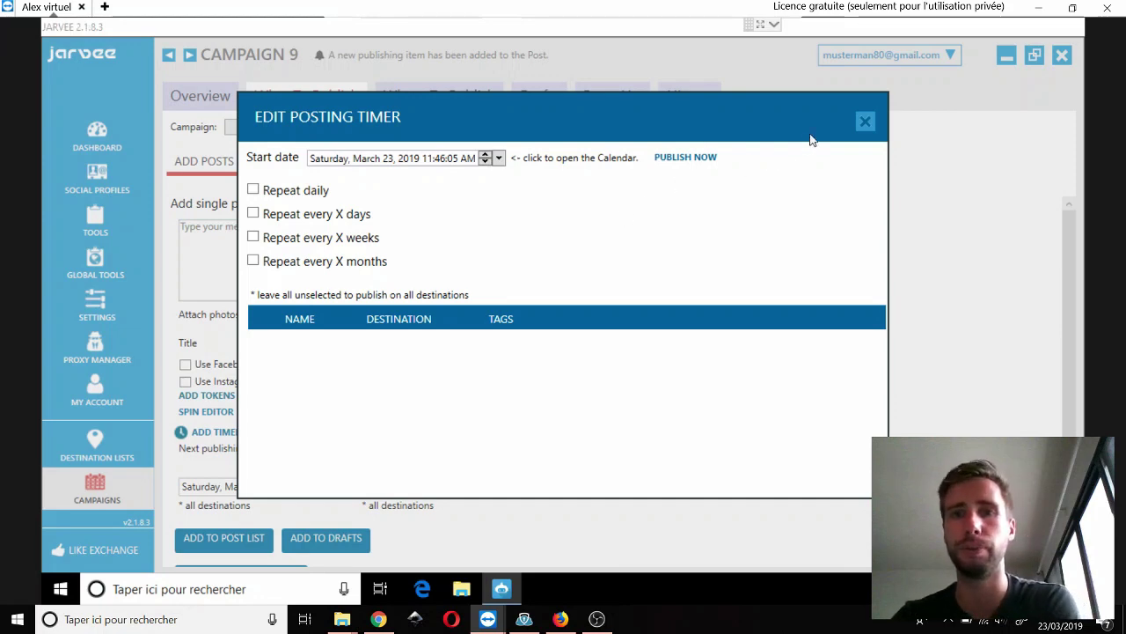
pyautogui.click(863, 119)
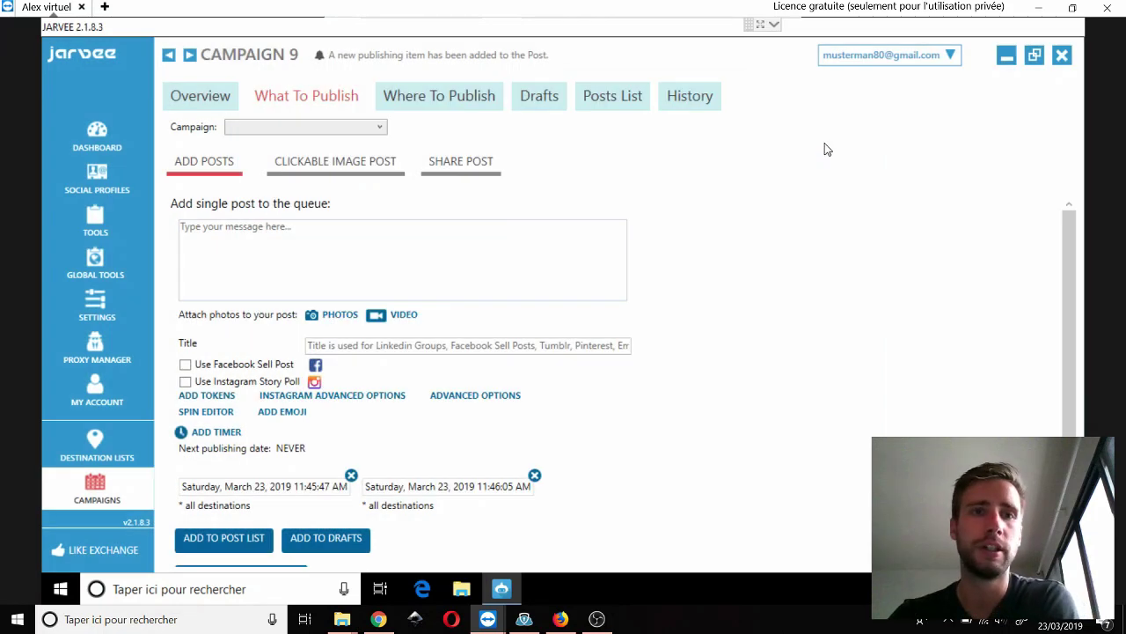
# - Review the new campaign's available destination lists, post settings and posts list, and delete the campaign
pyautogui.click(443, 101)
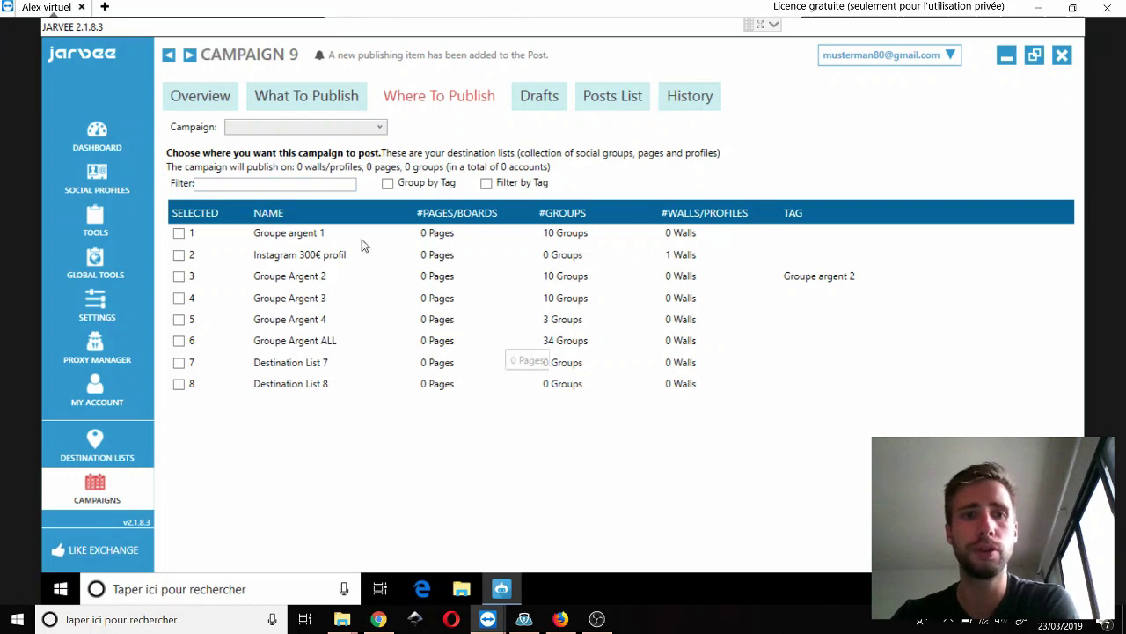
pyautogui.click(350, 99)
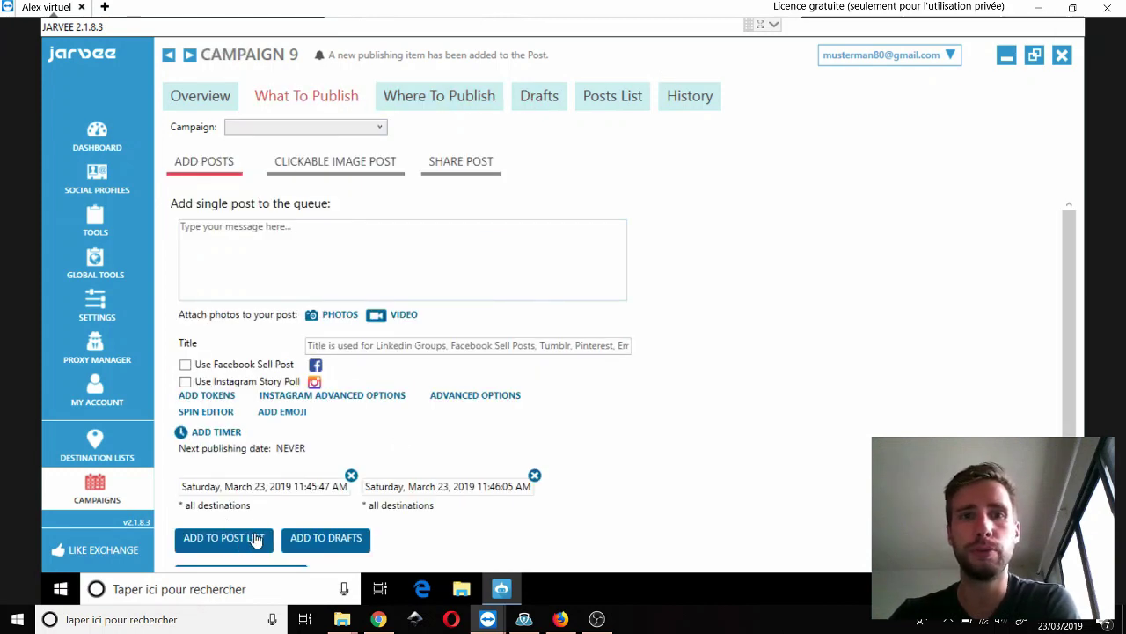
pyautogui.click(629, 100)
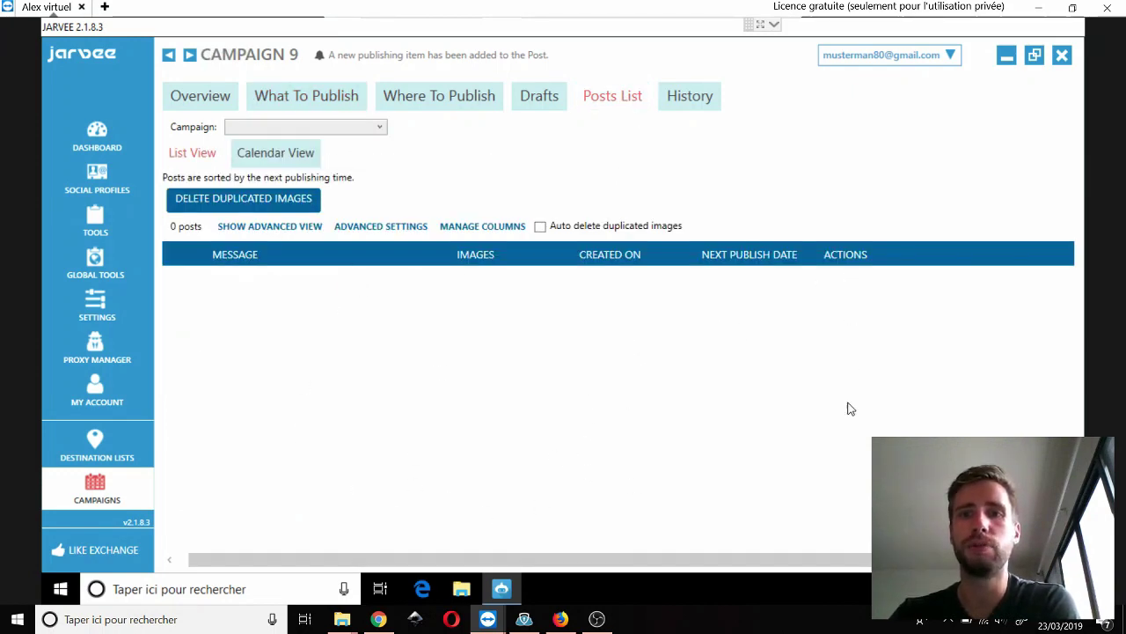
pyautogui.click(691, 101)
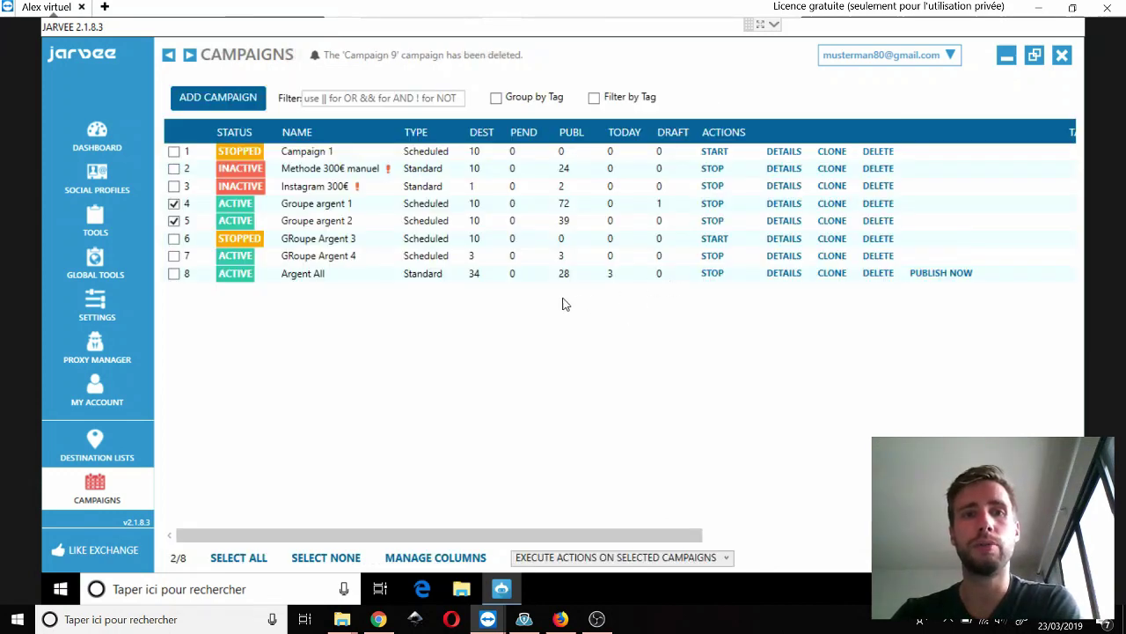
# - Open the GRoupe Argent 4 campaign and examine its publishing history, including the finished and successful posts and available actions
pyautogui.click(785, 257)
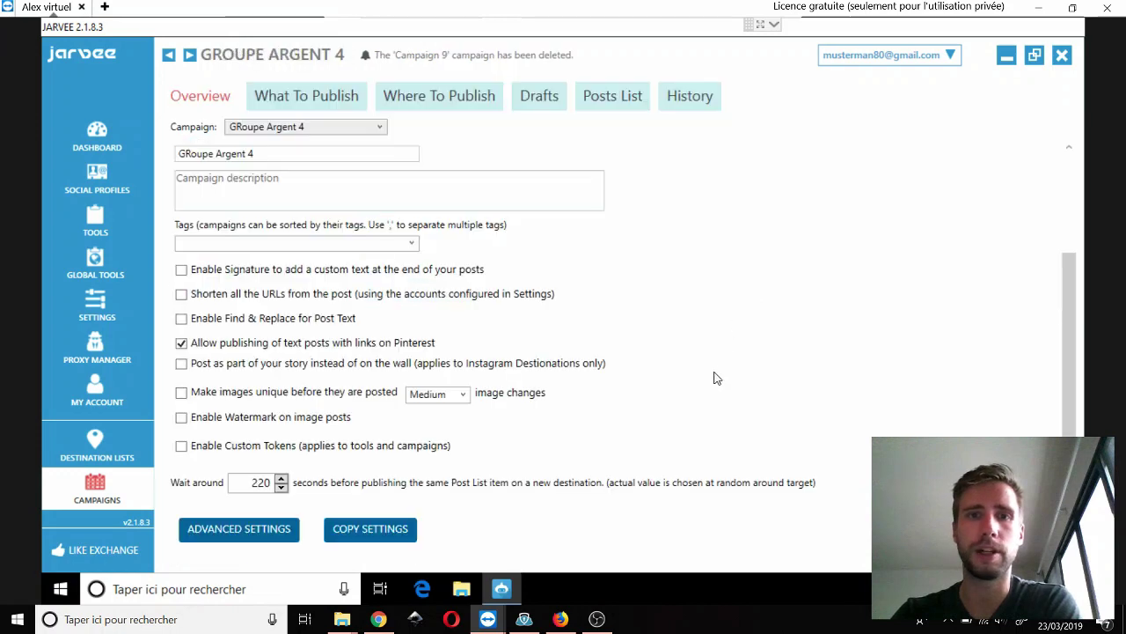
pyautogui.click(616, 102)
pyautogui.click(692, 99)
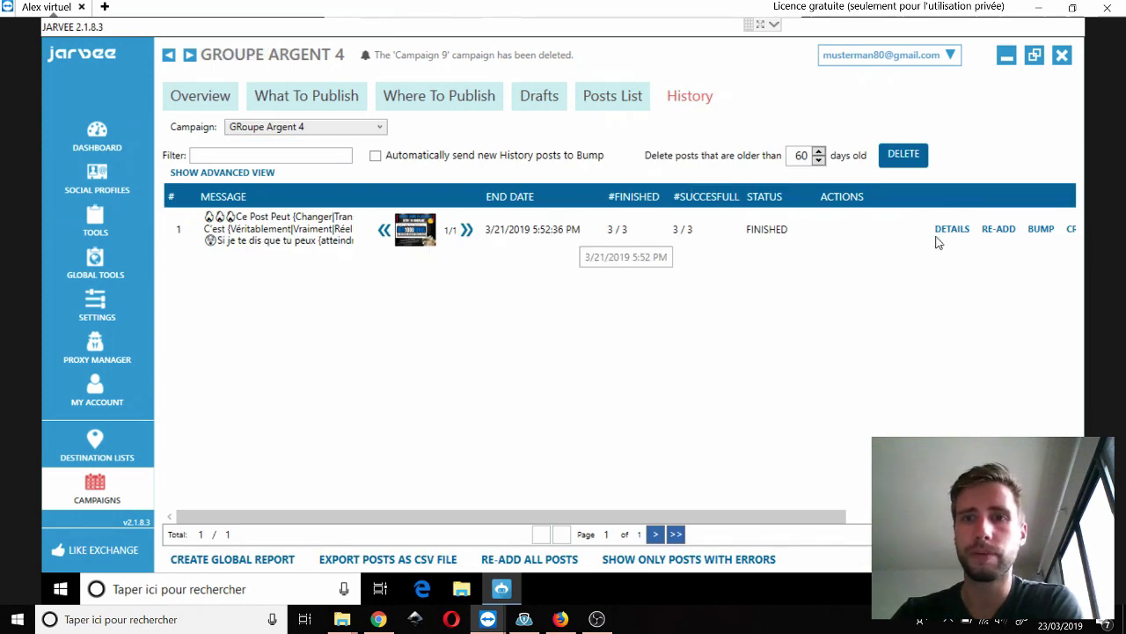
pyautogui.moveTo(605, 518); pyautogui.dragTo(754, 510)
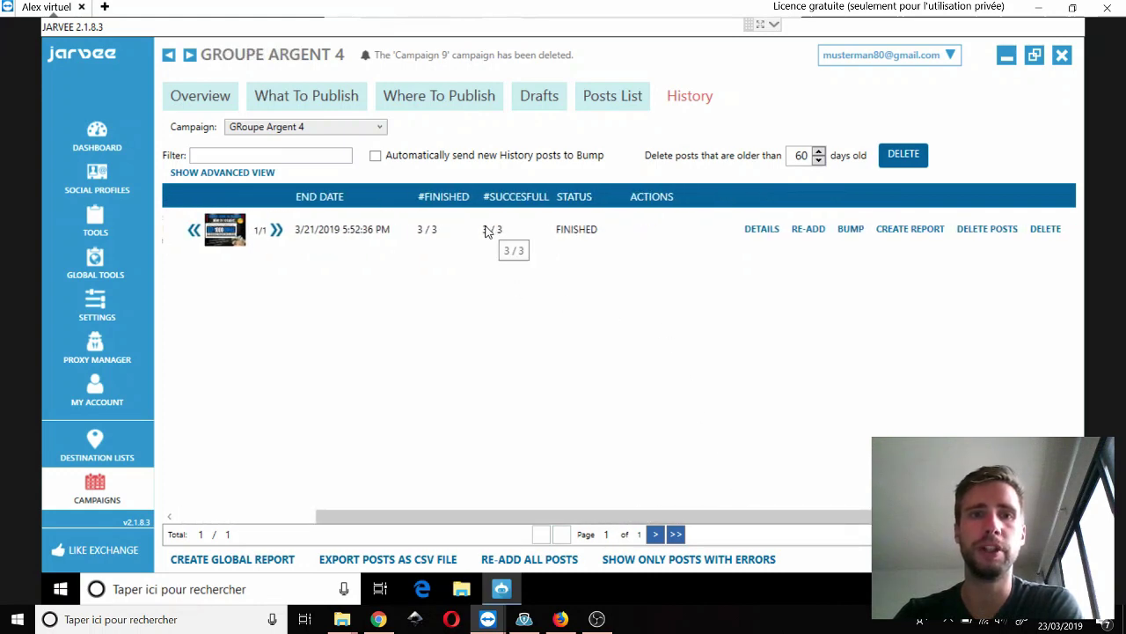
pyautogui.moveTo(659, 519); pyautogui.dragTo(814, 489)
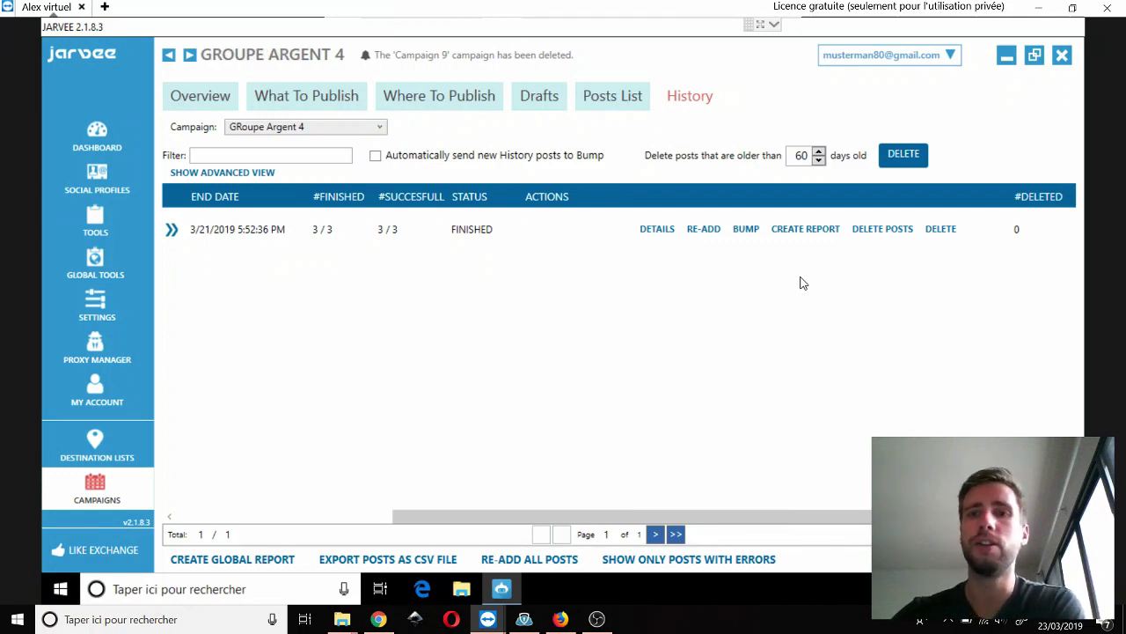
pyautogui.moveTo(805, 518); pyautogui.dragTo(555, 496)
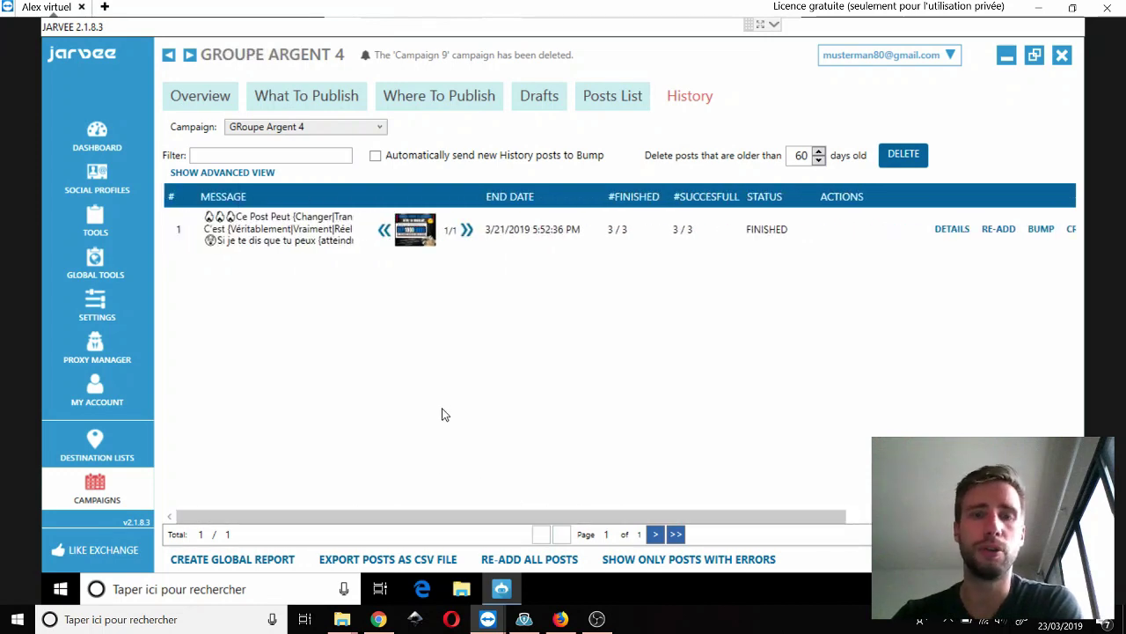
# - Leave the campaign's history and view the Facebook post sharing options of the Argent All campaign
pyautogui.click(201, 99)
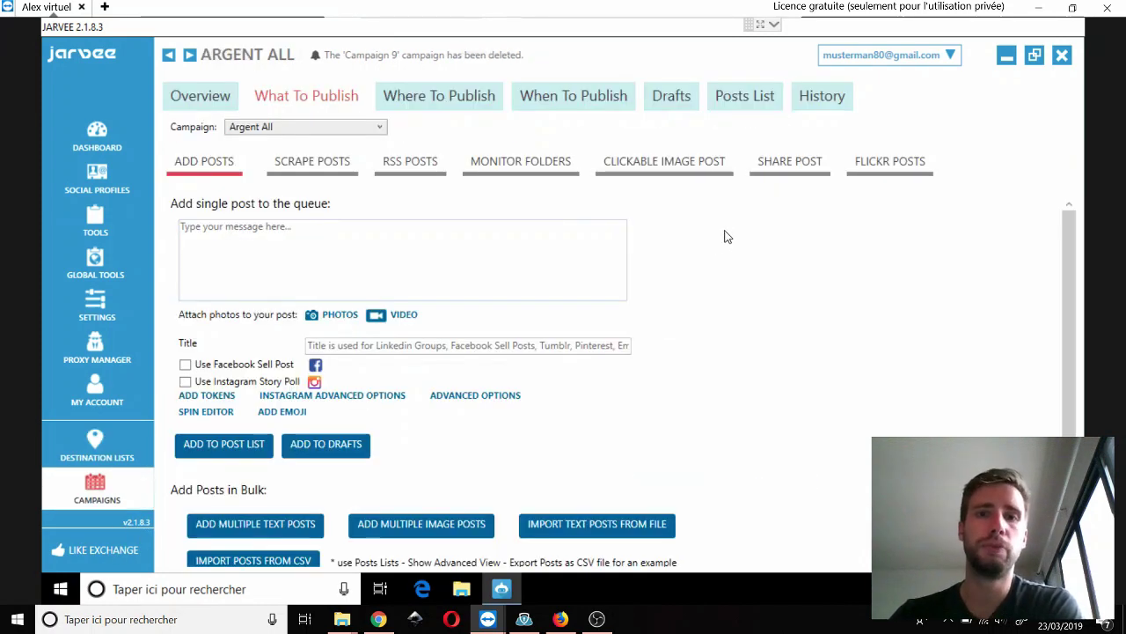
pyautogui.click(791, 163)
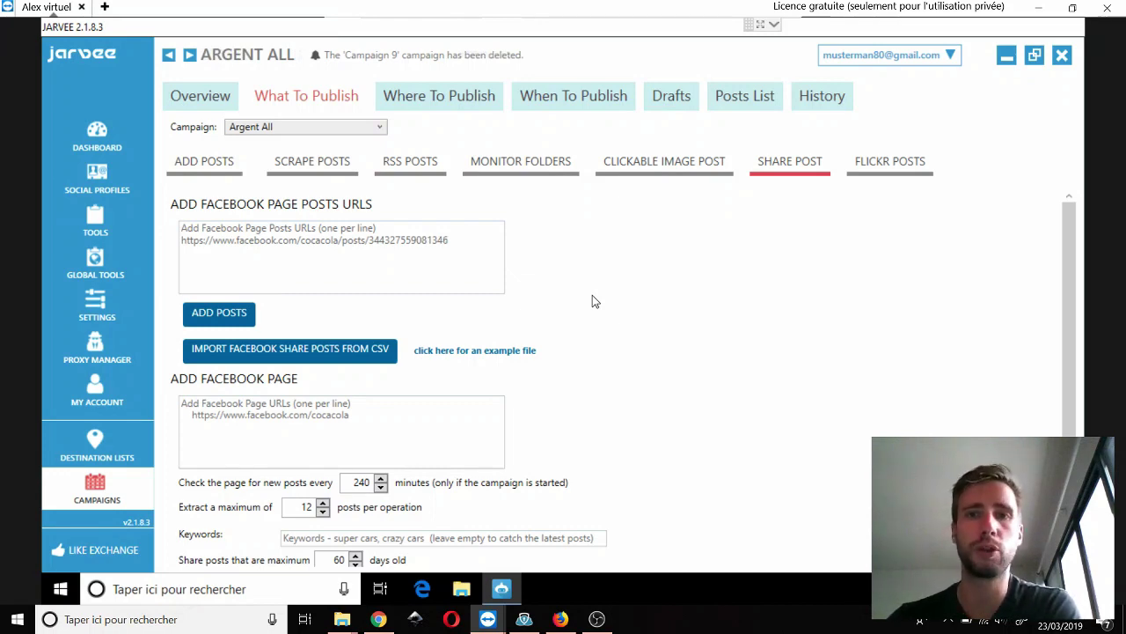
# - Examine the Argent All campaign's settings for sharing posts from a Facebook page, including check interval, keywords, post age and likes limits
pyautogui.click(389, 426)
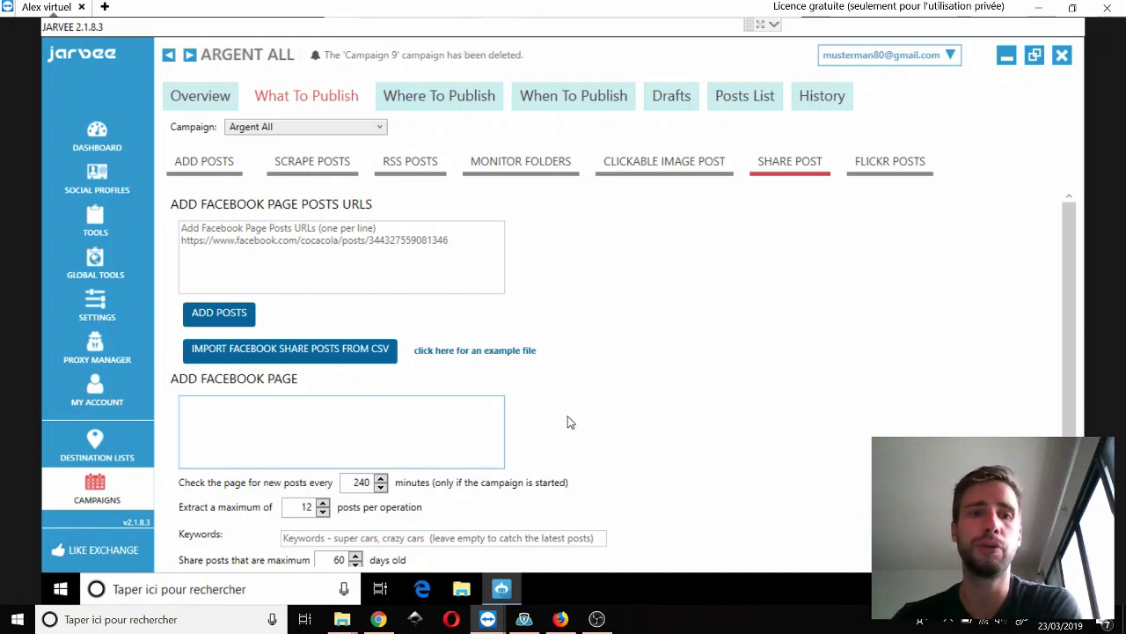
pyautogui.scroll(-3, 581, 413)
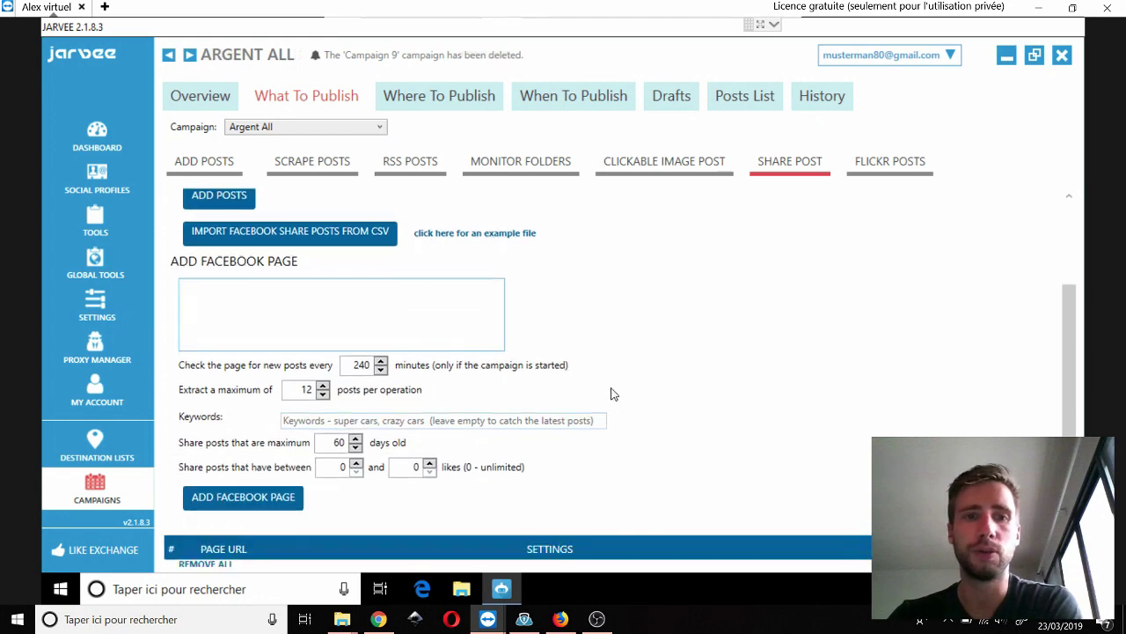
pyautogui.scroll(3, 628, 387)
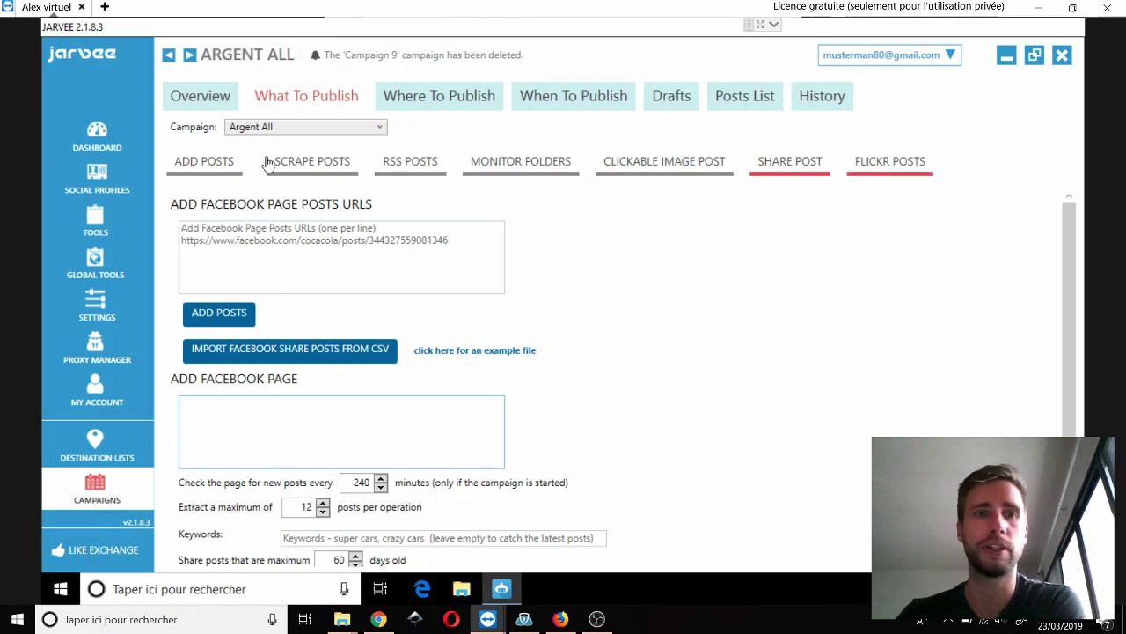
# - Review the Argent All campaign's options for adding single and bulk posts, and return to the overview of destination lists
pyautogui.click(207, 163)
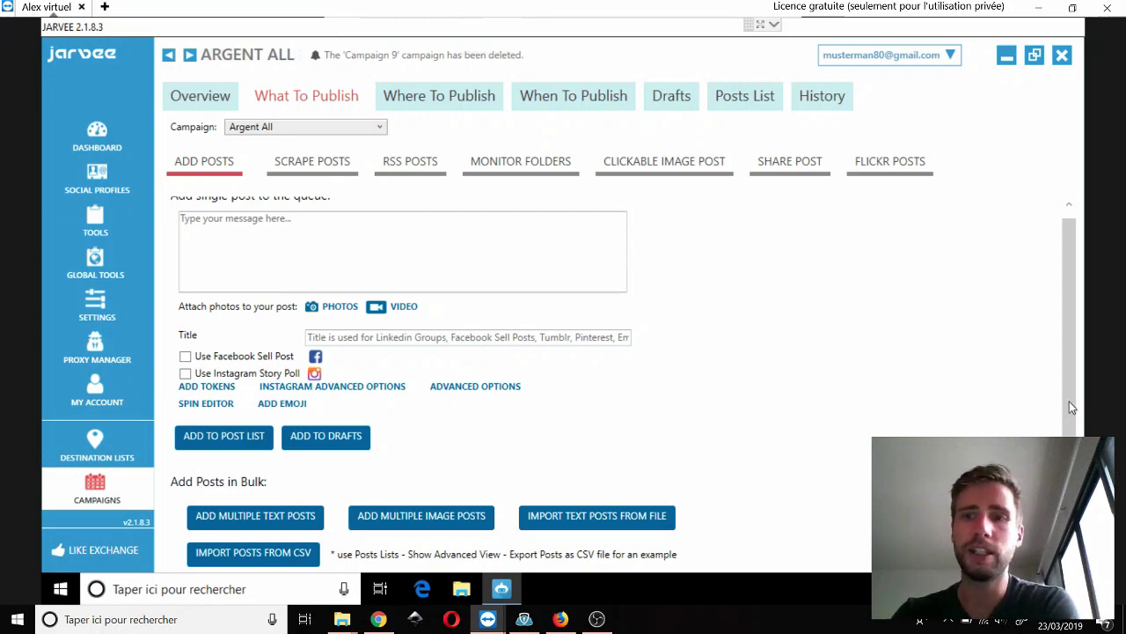
pyautogui.moveTo(1072, 406); pyautogui.dragTo(1074, 305)
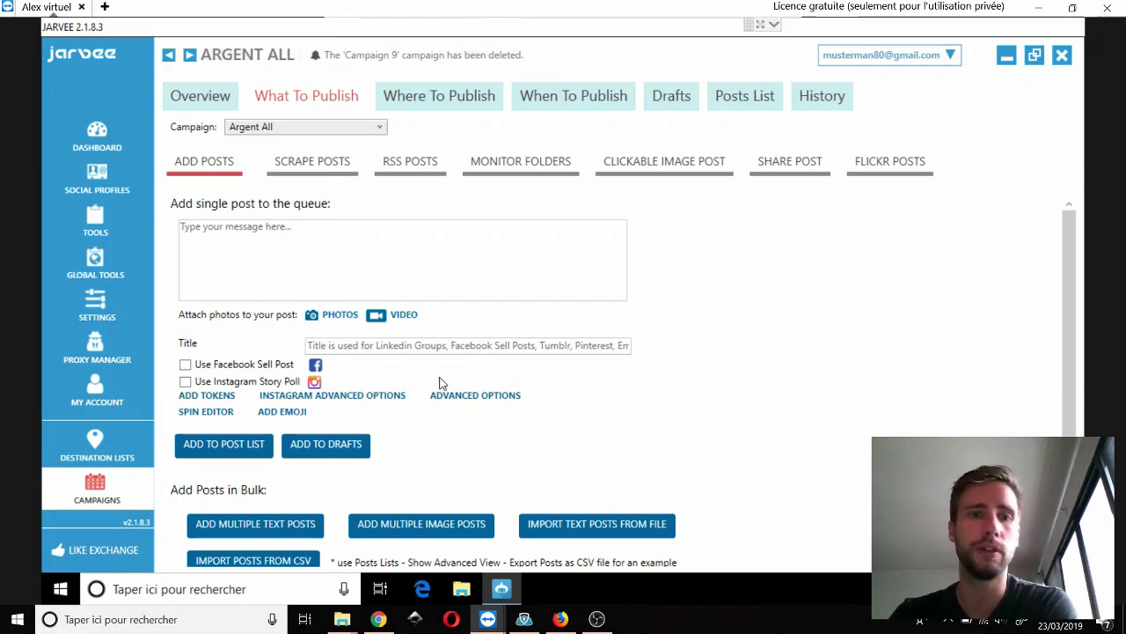
pyautogui.scroll(-1, 573, 434)
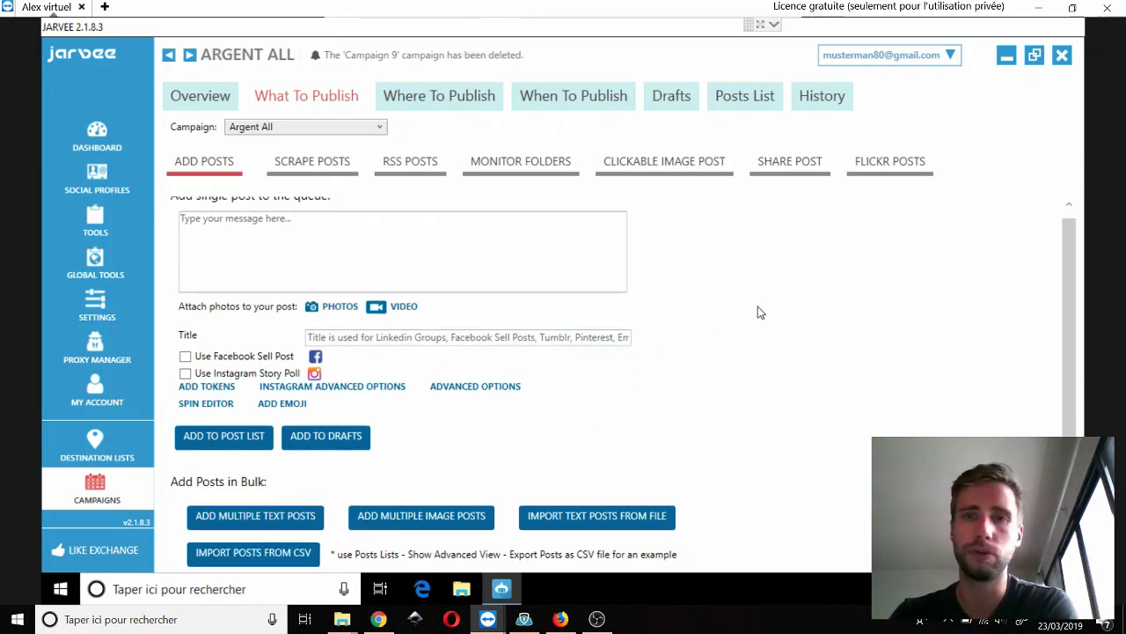
pyautogui.click(95, 444)
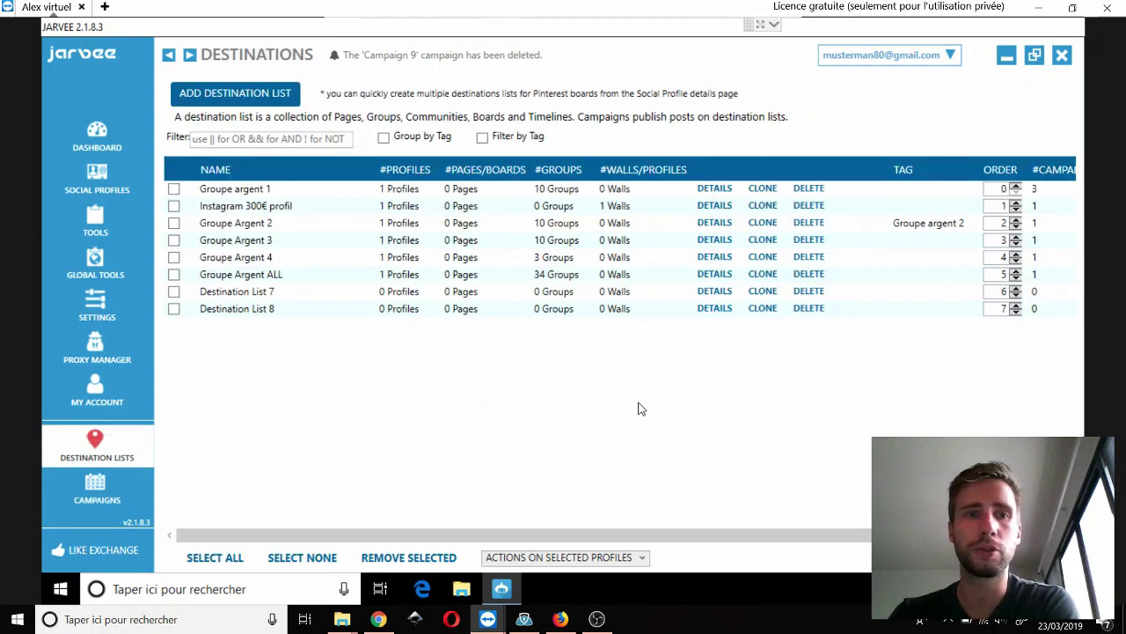